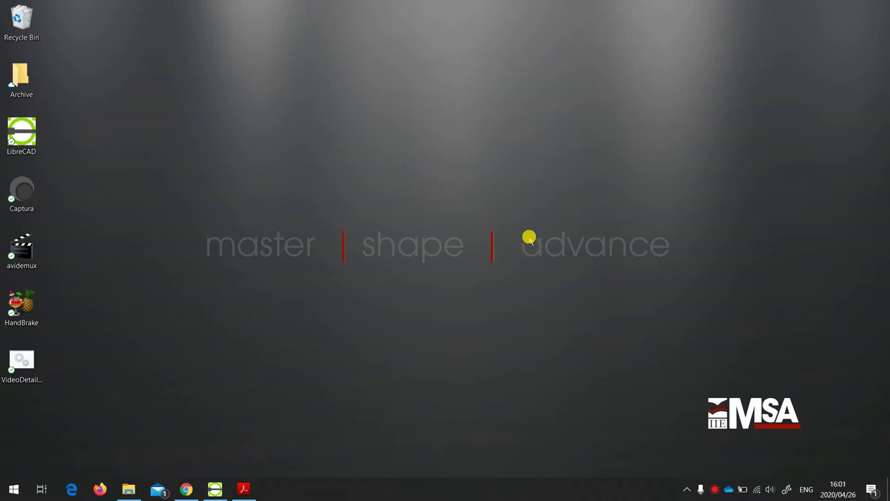
Step: Cycle through the exercises PDF, Blackboard browser and File Explorer windows, ending with LibreCAD's blank drawing in front
{"action": "left_click", "coordinate": [245, 490]}
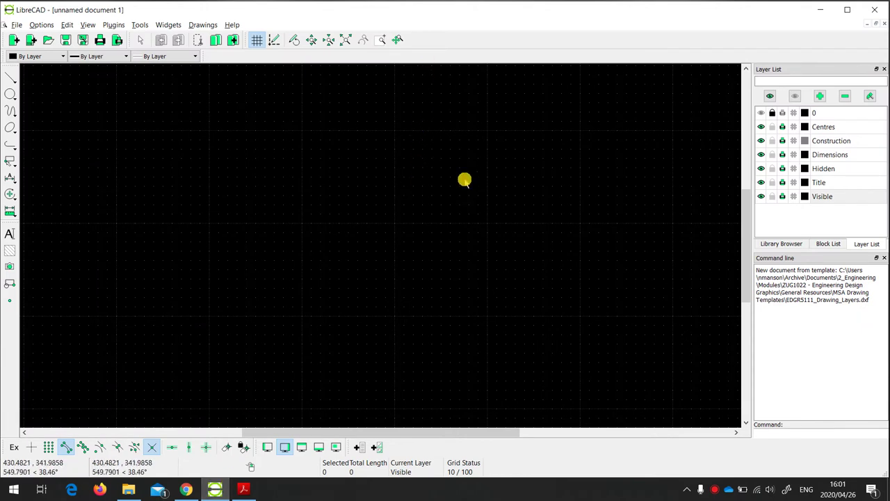
{"action": "left_click", "coordinate": [821, 9]}
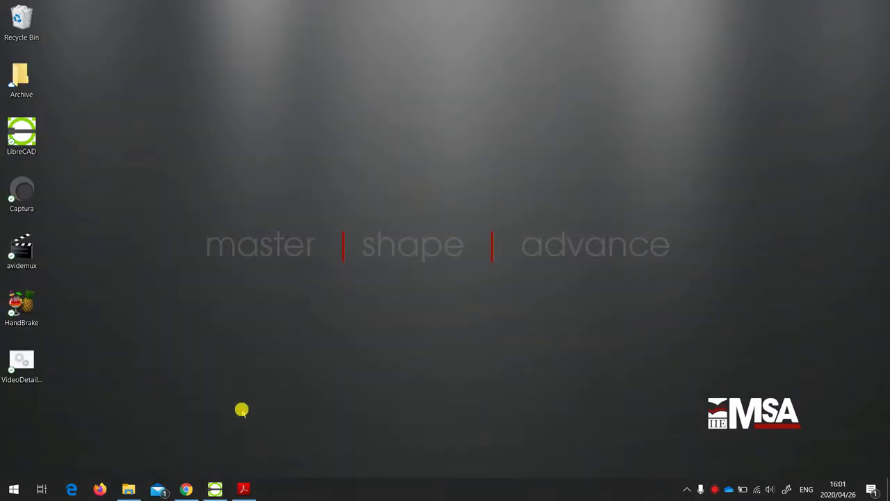
{"action": "left_click", "coordinate": [188, 491]}
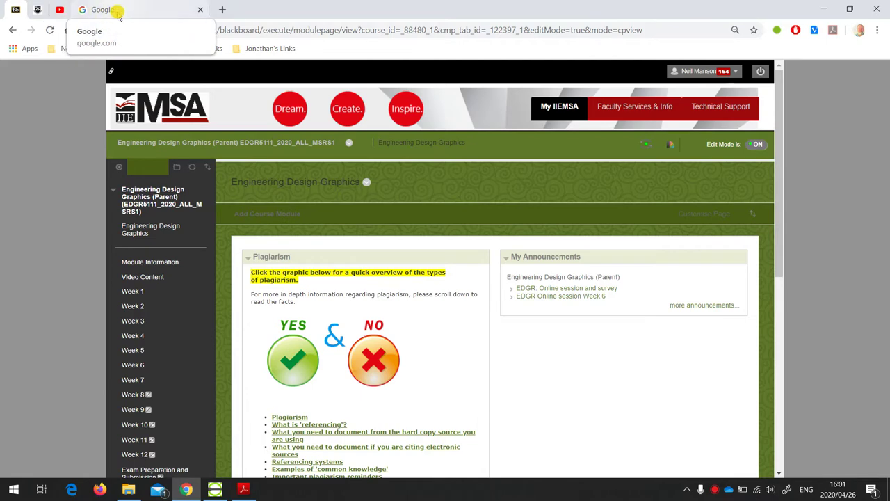
{"action": "left_click", "coordinate": [823, 9]}
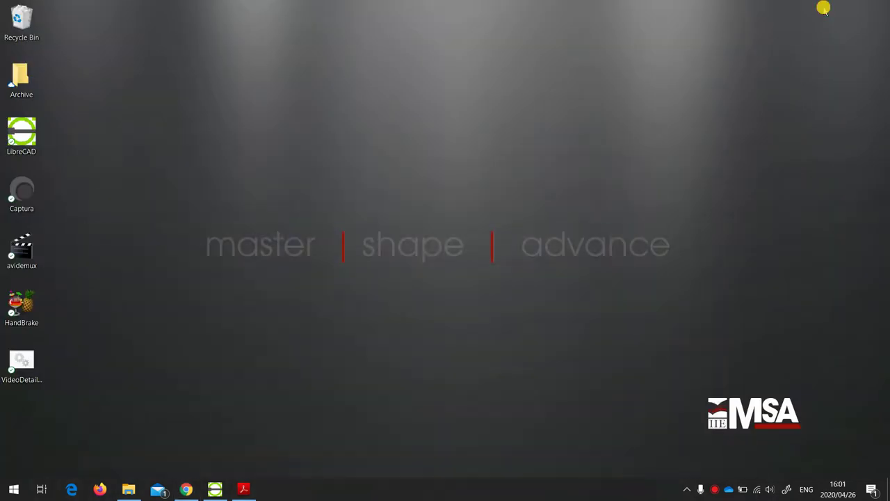
{"action": "left_click", "coordinate": [127, 489]}
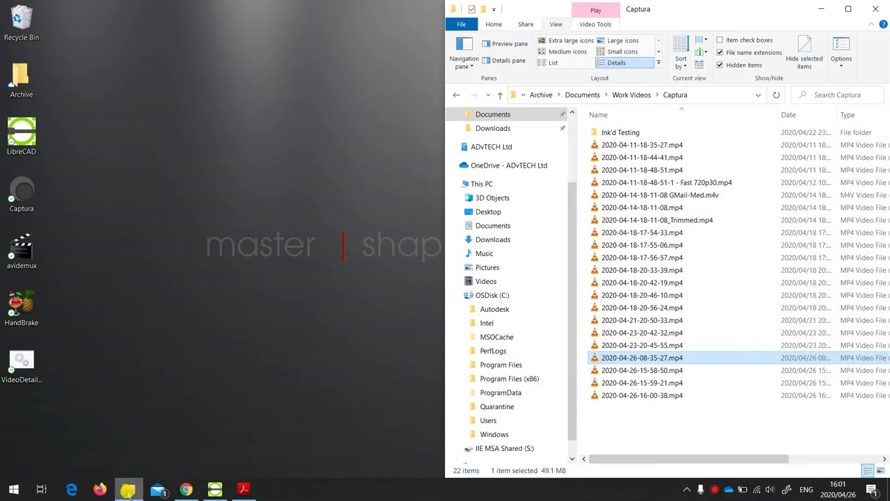
{"action": "left_click", "coordinate": [127, 489]}
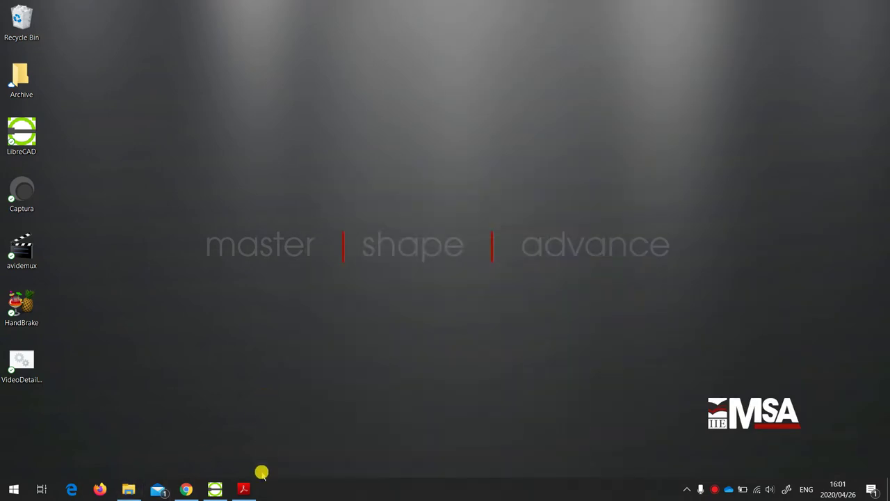
{"action": "left_click", "coordinate": [247, 489]}
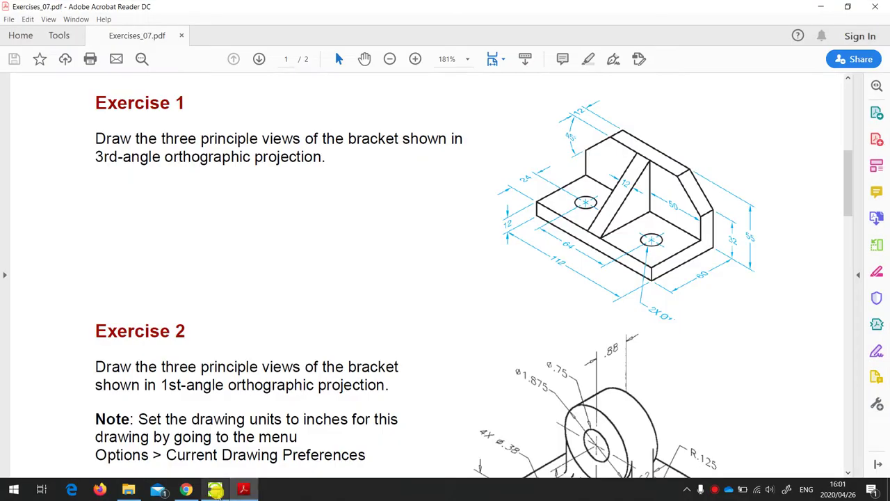
{"action": "left_click", "coordinate": [215, 491]}
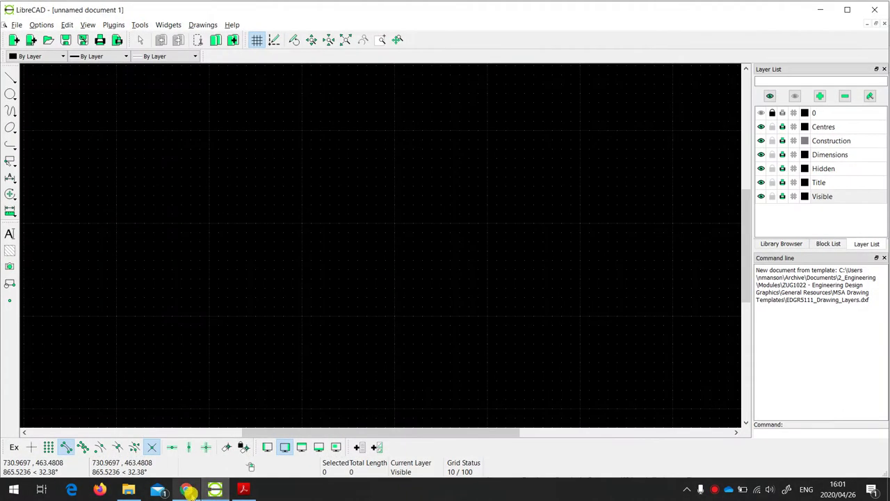
Step: In Chrome, follow the course's Blackboard Collaborate Ultra link, which returns a Not Found page
{"action": "left_click", "coordinate": [187, 491]}
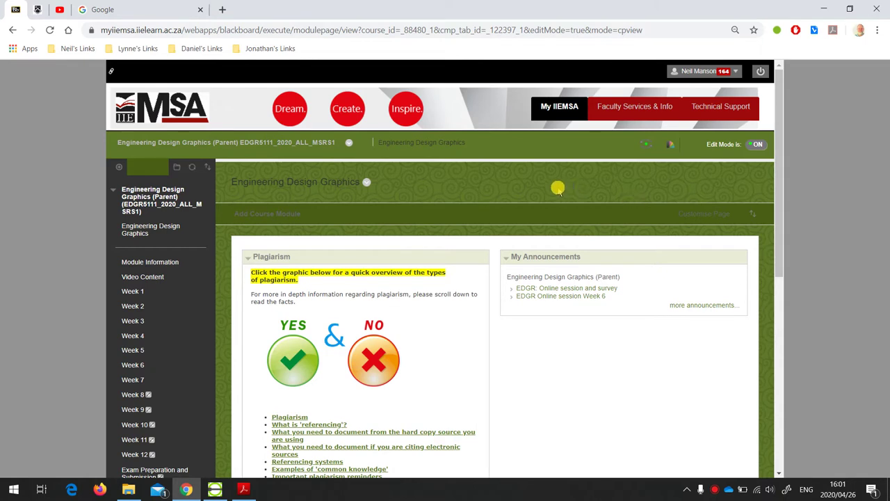
{"action": "left_click", "coordinate": [150, 235]}
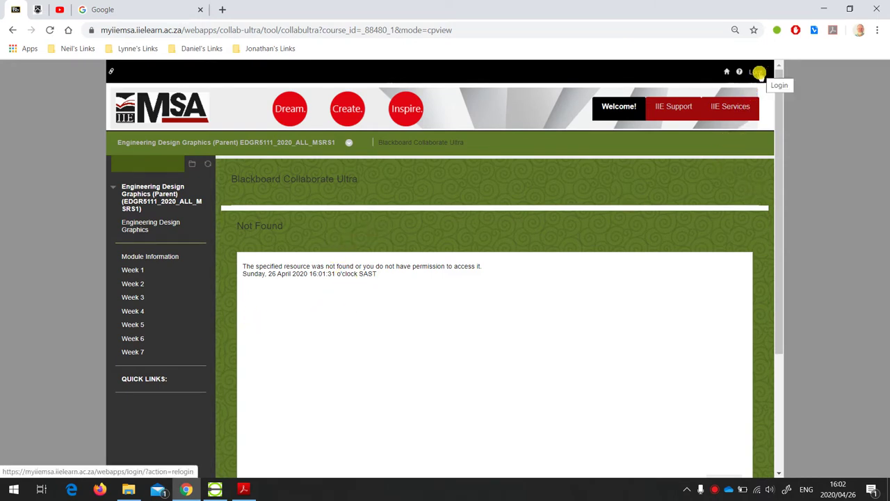
Step: Log back in, open EDGR5111 from My Courses, and launch its Blackboard Collaborate Ultra tool
{"action": "left_click", "coordinate": [757, 73]}
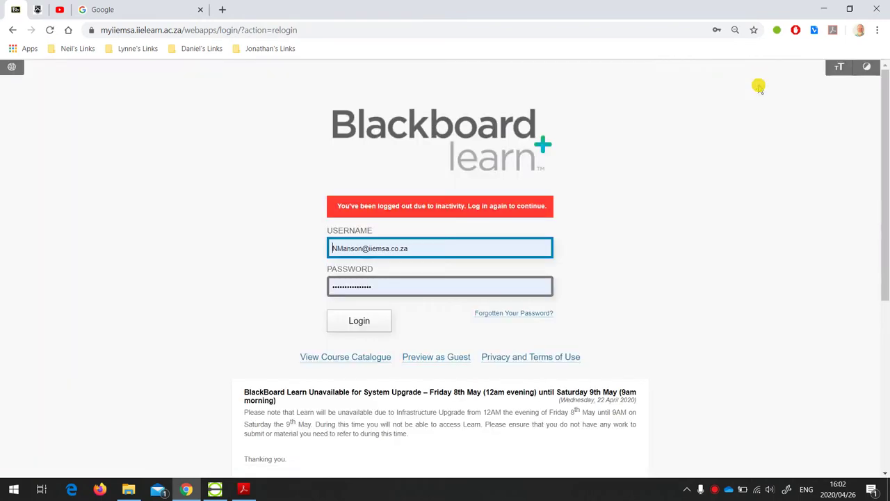
{"action": "left_click", "coordinate": [359, 321]}
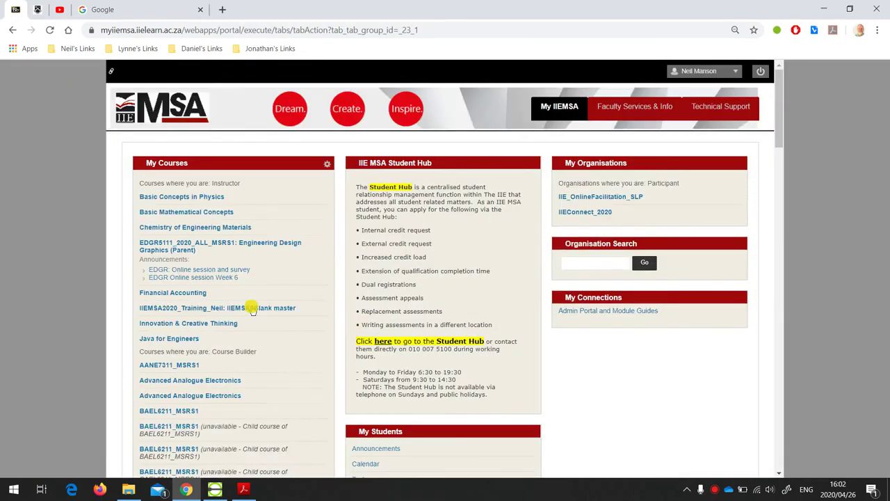
{"action": "left_click", "coordinate": [207, 246]}
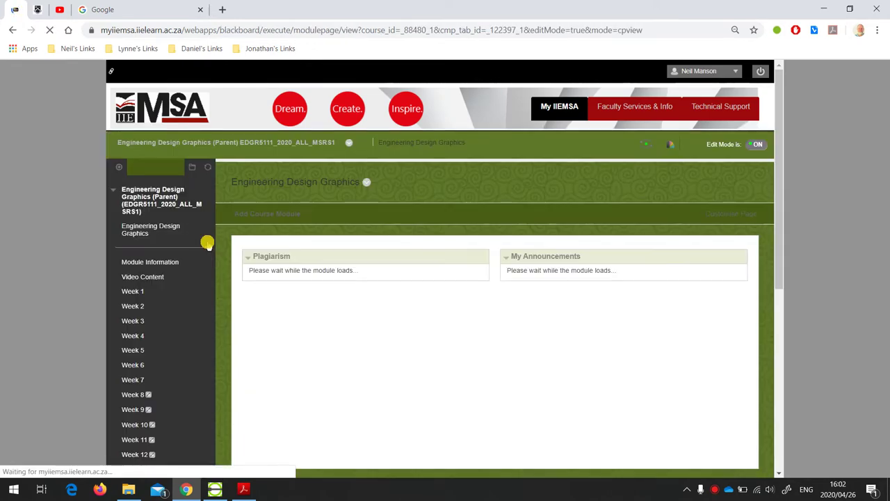
{"action": "scroll", "coordinate": [155, 327], "scroll_direction": "down", "scroll_amount": 3}
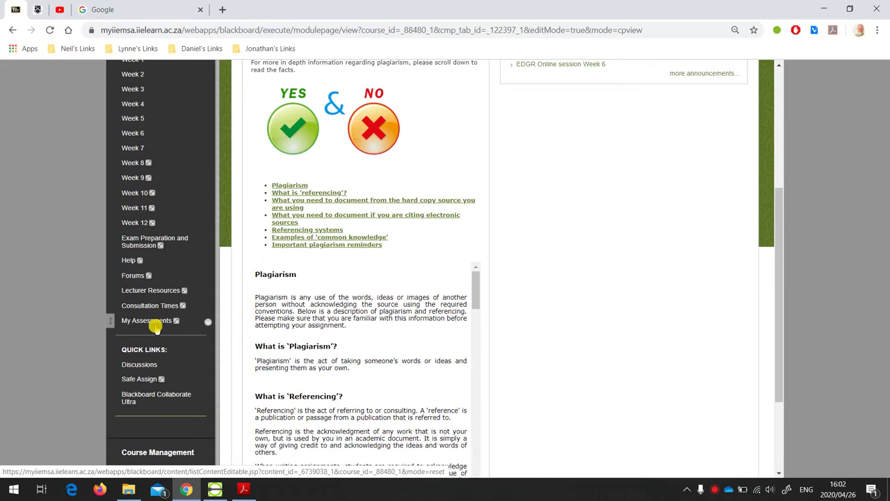
{"action": "left_click", "coordinate": [146, 397]}
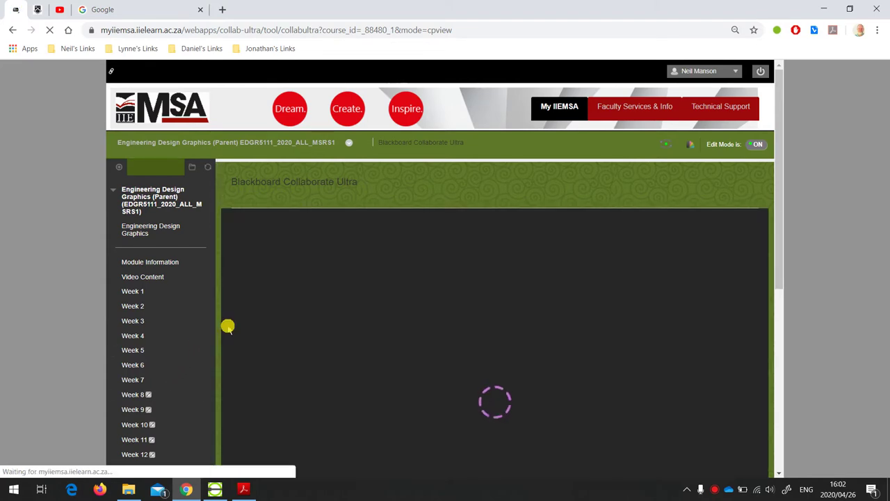
Step: Open the Course Room session and join it to reach the Welcome screen
{"action": "scroll", "coordinate": [223, 328], "scroll_direction": "down", "scroll_amount": 2}
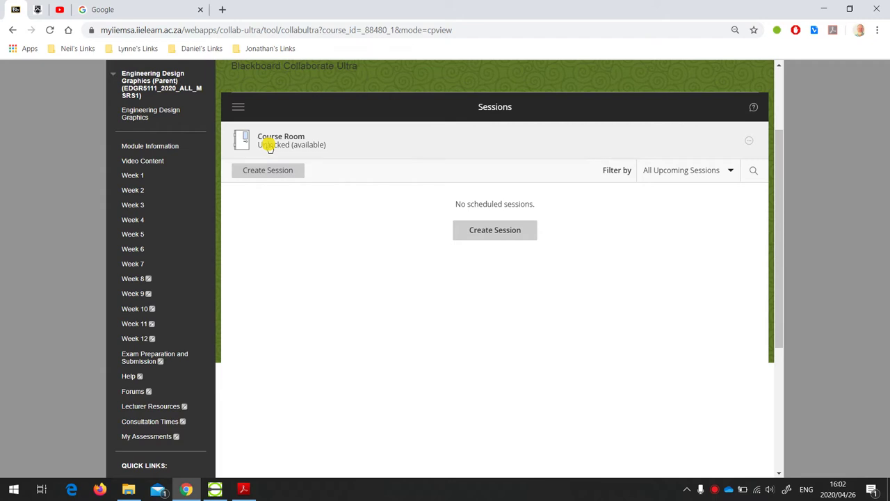
{"action": "left_click", "coordinate": [269, 147]}
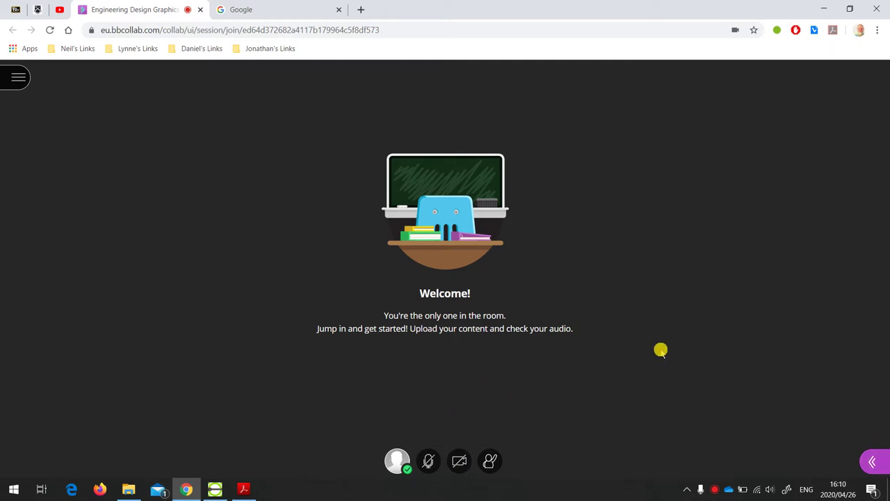
Step: Open the Collaborate side panel and view the Attendees list showing the single moderator
{"action": "left_click", "coordinate": [872, 464]}
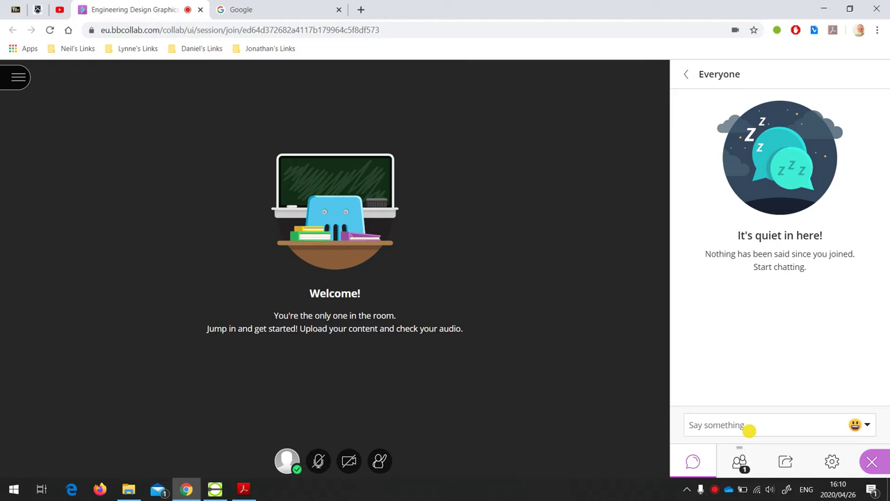
{"action": "left_click", "coordinate": [741, 462]}
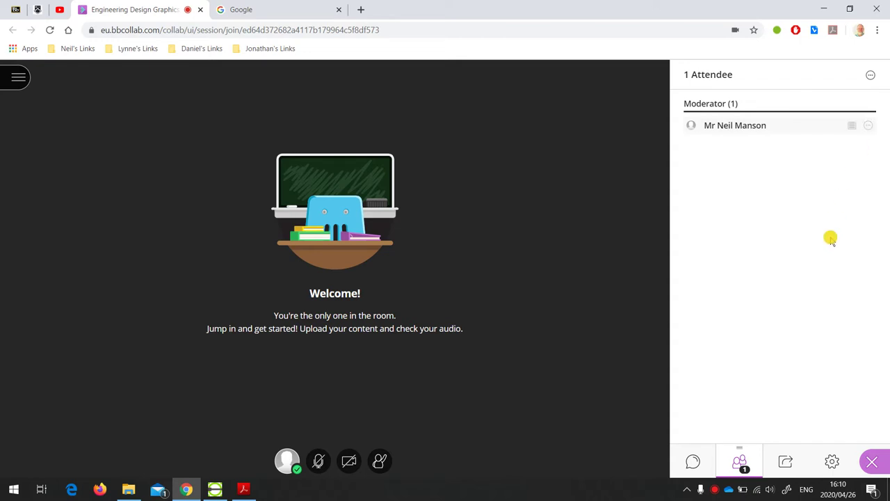
Step: In the Share Content panel, choose Share Application/Screen to bring up the Share your screen dialog
{"action": "left_click", "coordinate": [787, 464]}
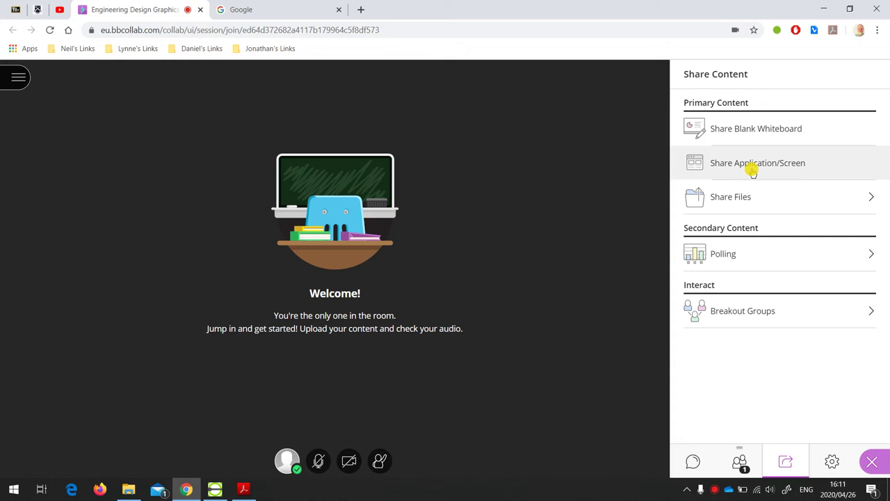
{"action": "left_click", "coordinate": [753, 172]}
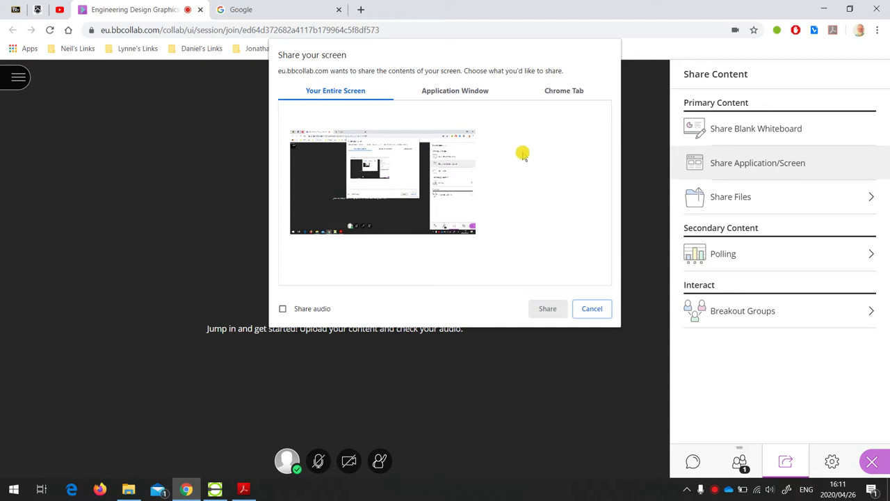
Step: Under Application Window, select the LibreCAD drawing window for sharing after checking the browser tabs
{"action": "left_click", "coordinate": [440, 94]}
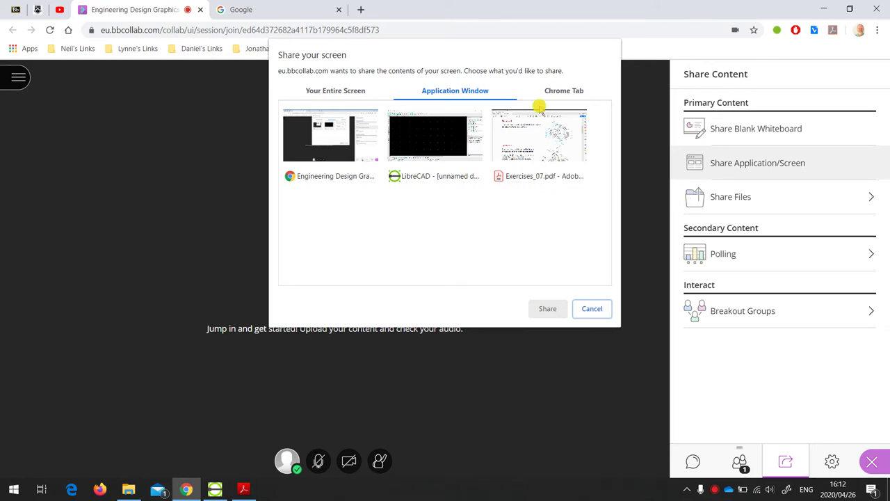
{"action": "left_click", "coordinate": [563, 93]}
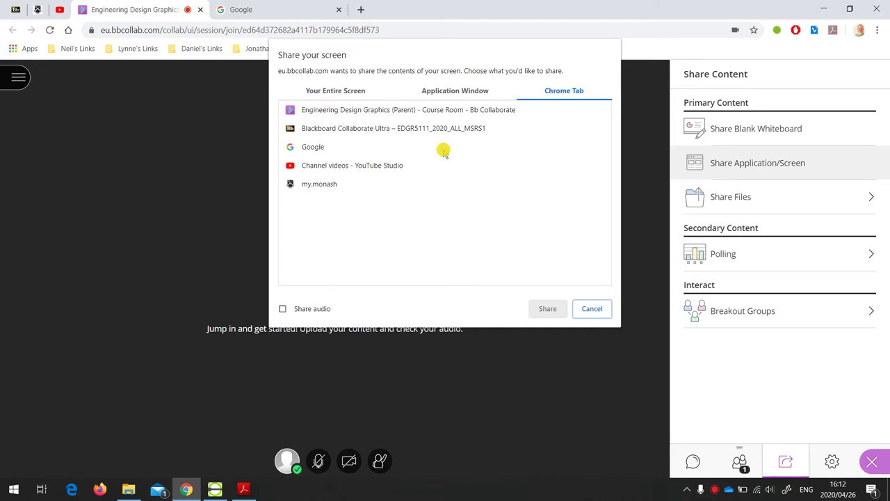
{"action": "left_click", "coordinate": [453, 94]}
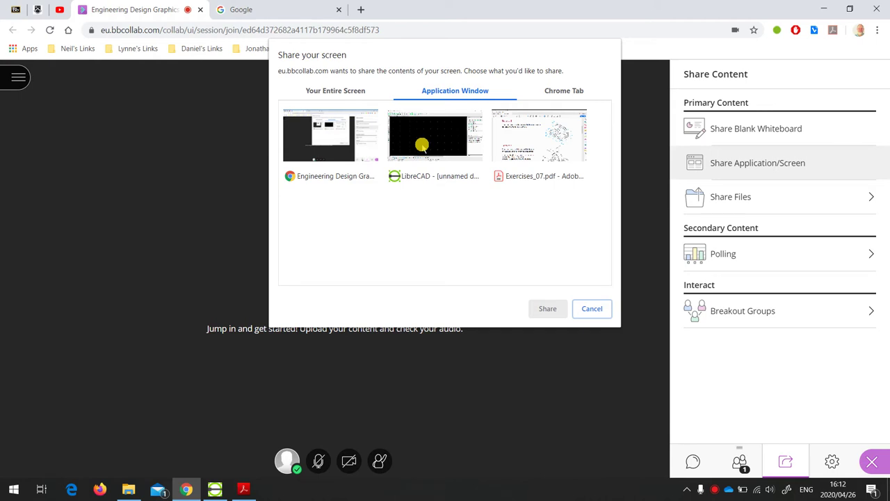
{"action": "left_click", "coordinate": [422, 147]}
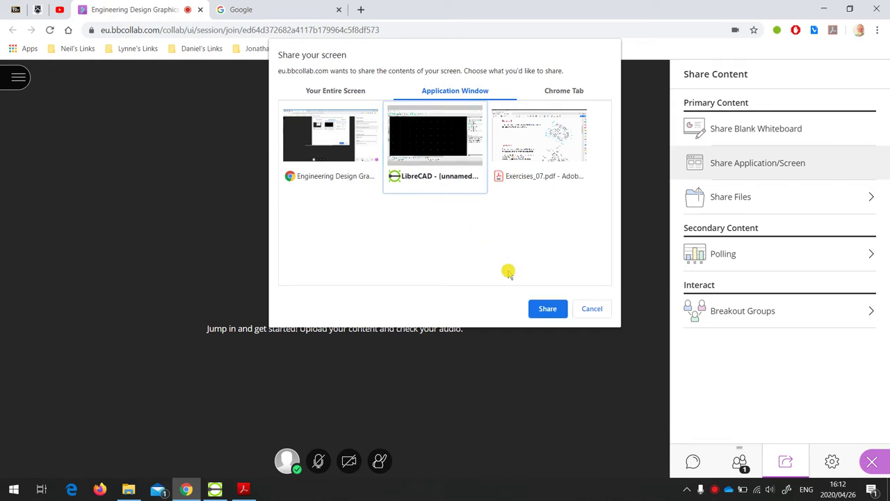
Step: Confirm sharing LibreCAD, then draw a 2 Points line from upper left toward the centre
{"action": "left_click", "coordinate": [549, 308]}
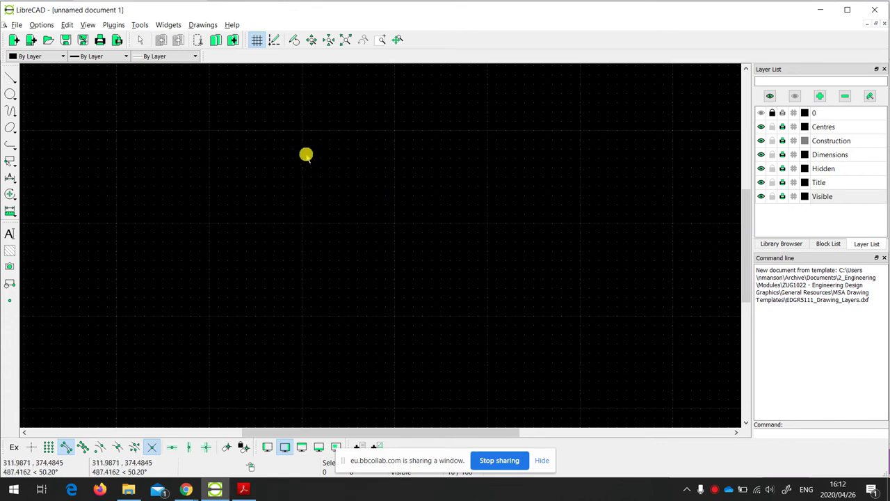
{"action": "left_click", "coordinate": [10, 75]}
{"action": "left_click", "coordinate": [48, 74]}
{"action": "left_click", "coordinate": [146, 147]}
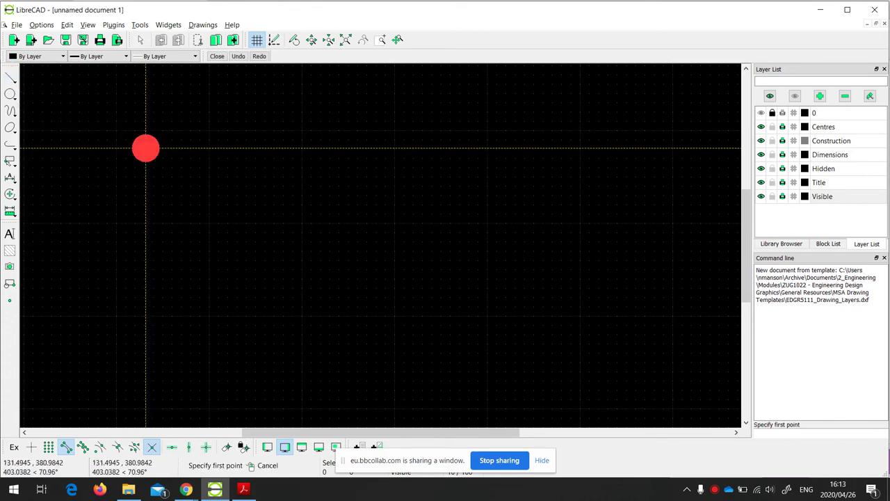
{"action": "left_click", "coordinate": [384, 229]}
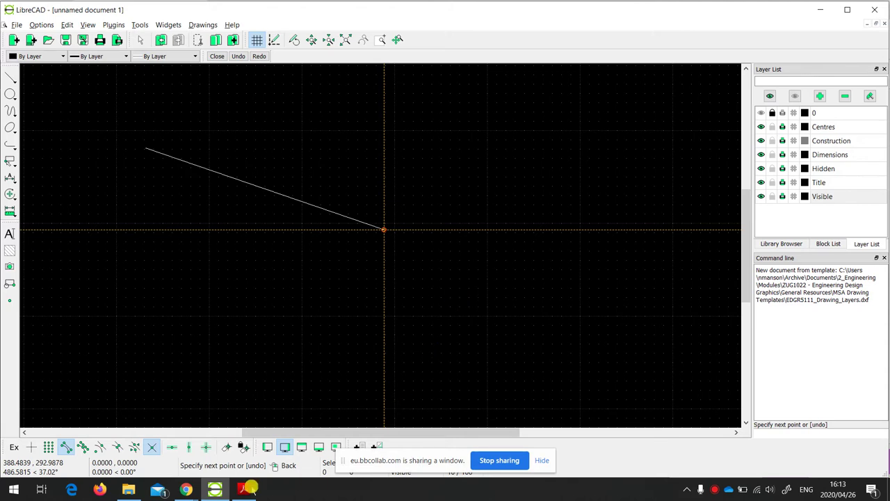
Step: Bring the Collaborate session window forward from Chrome's taskbar previews to see the shared drawing
{"action": "left_click", "coordinate": [185, 487]}
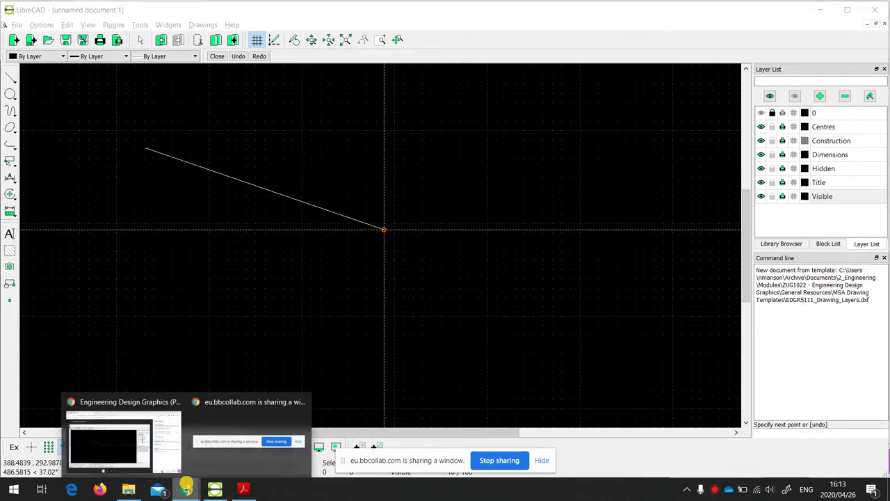
{"action": "left_click", "coordinate": [131, 443]}
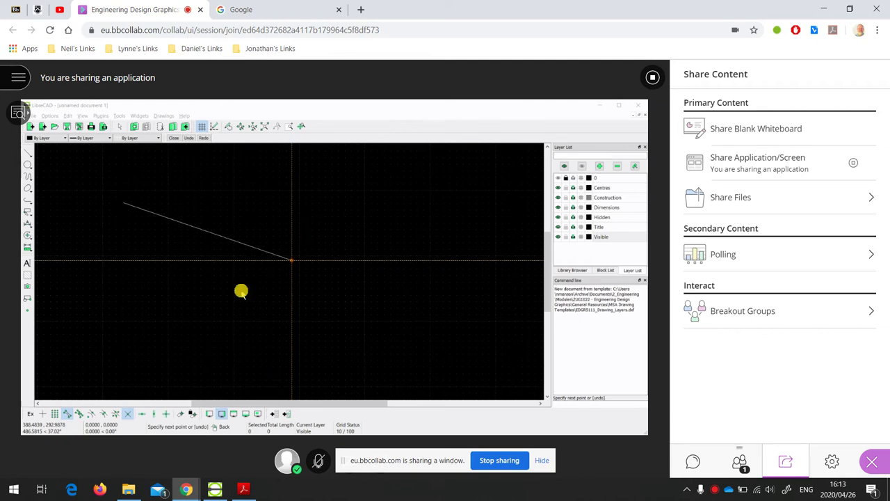
Step: With Snap on Grid on, add two line segments forming a zigzag, then return to Collaborate
{"action": "left_click", "coordinate": [214, 489]}
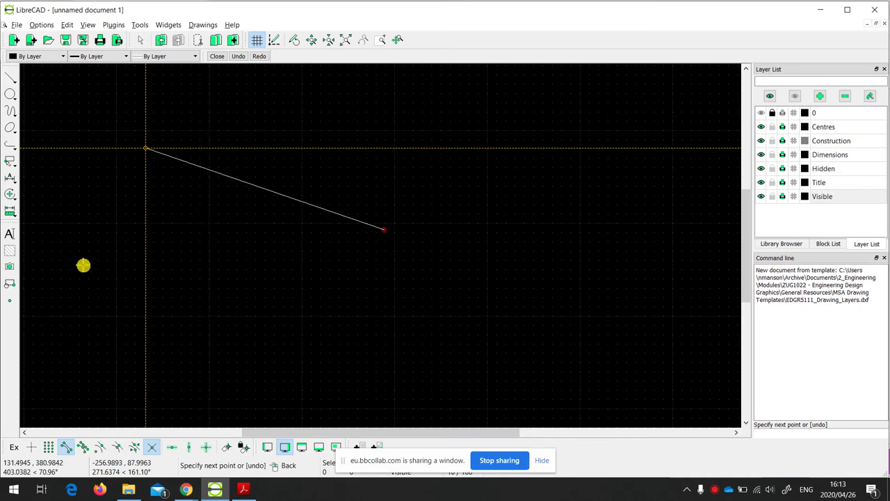
{"action": "left_click", "coordinate": [48, 447]}
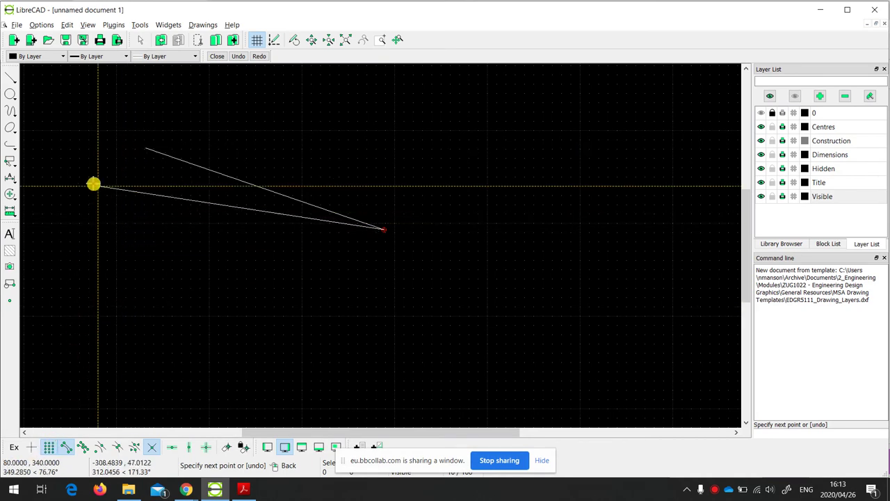
{"action": "left_click", "coordinate": [107, 270]}
{"action": "left_click", "coordinate": [534, 324]}
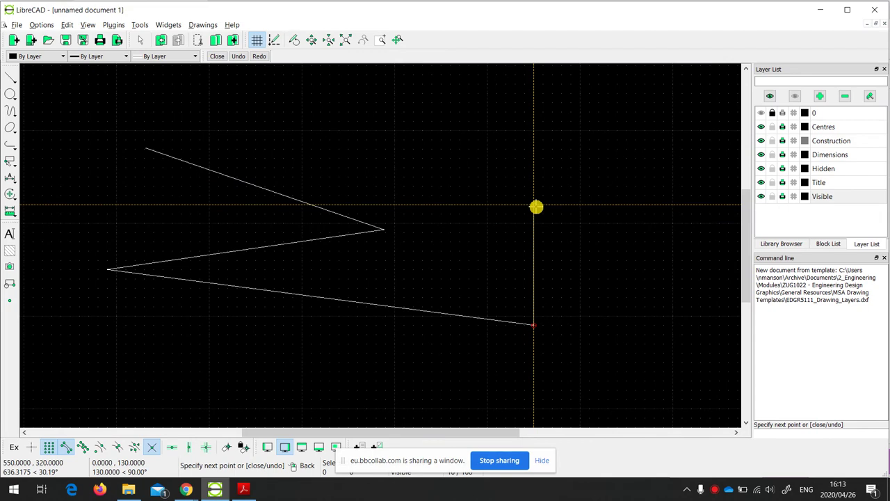
{"action": "right_click", "coordinate": [535, 206]}
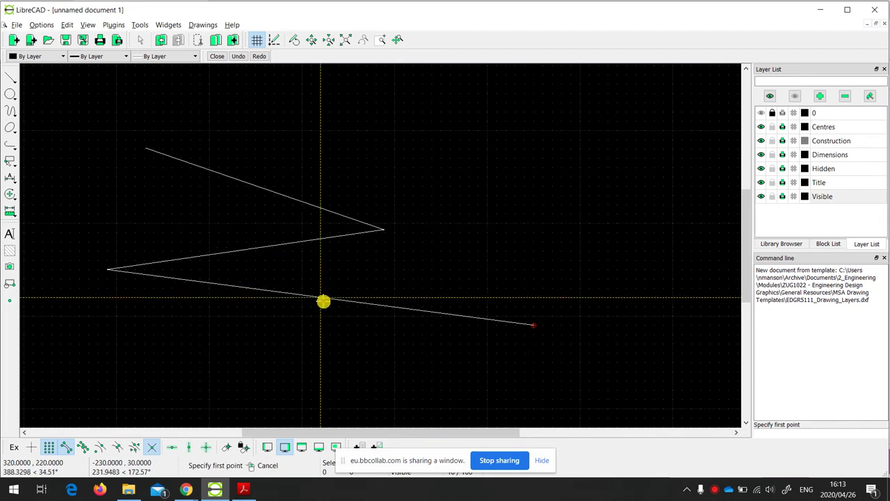
{"action": "left_click", "coordinate": [186, 489]}
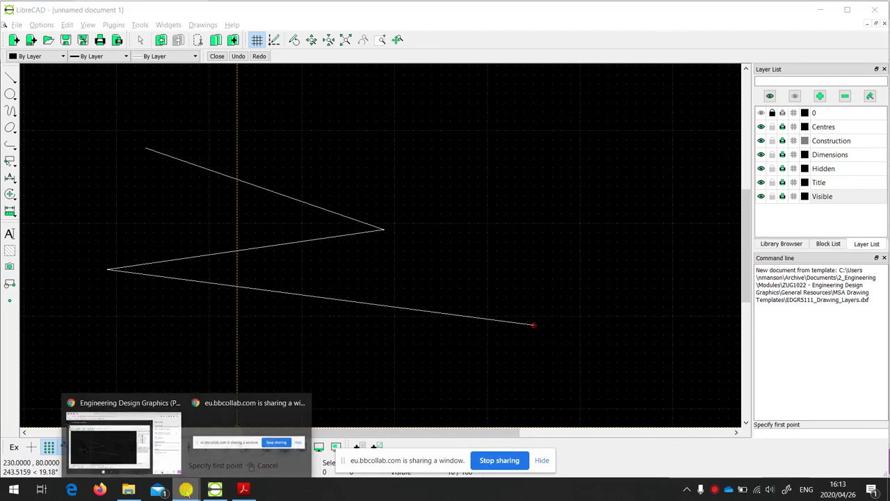
{"action": "left_click", "coordinate": [132, 442]}
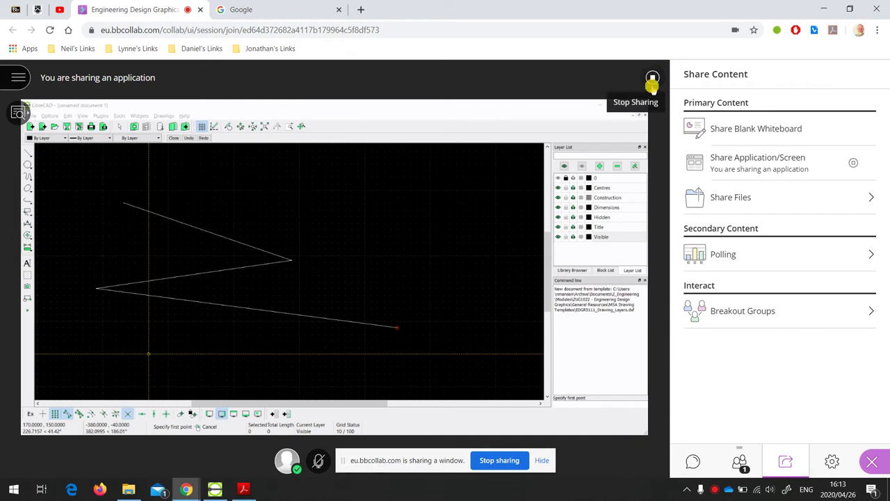
Step: Replace the LibreCAD share with the Exercises_07.pdf window, then return to the Collaborate session
{"action": "left_click", "coordinate": [653, 80]}
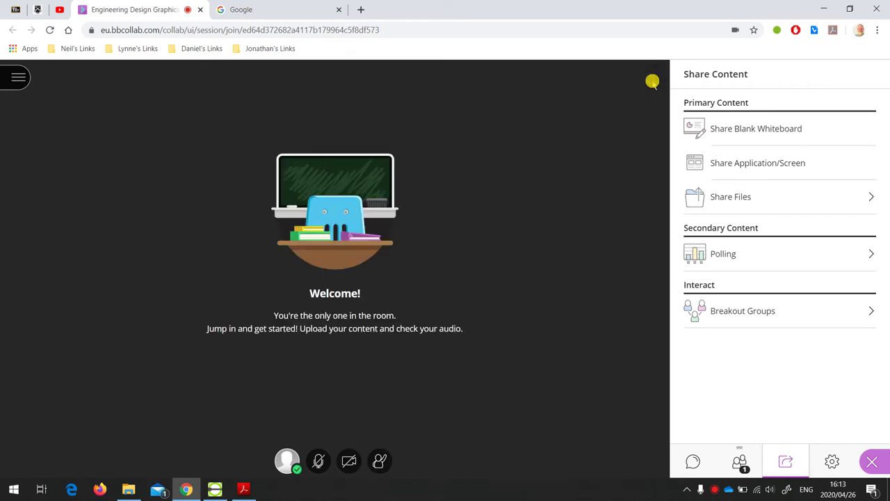
{"action": "left_click", "coordinate": [752, 162]}
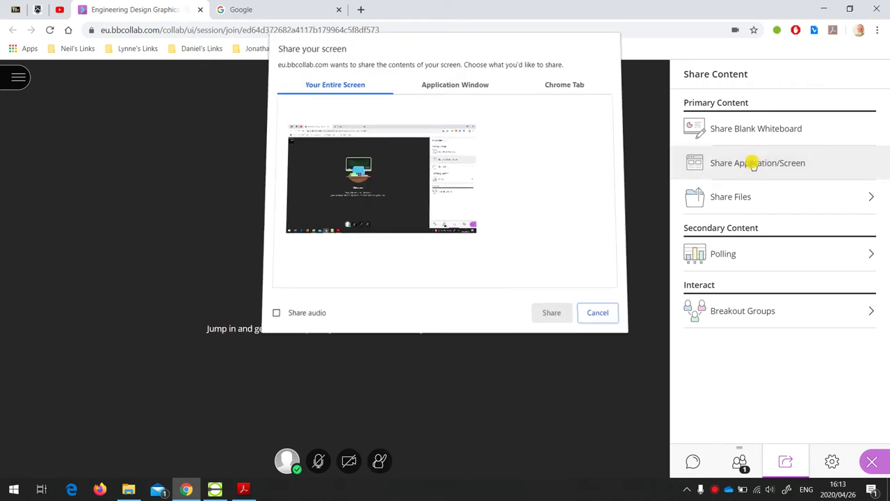
{"action": "left_click", "coordinate": [440, 89]}
{"action": "left_click", "coordinate": [534, 148]}
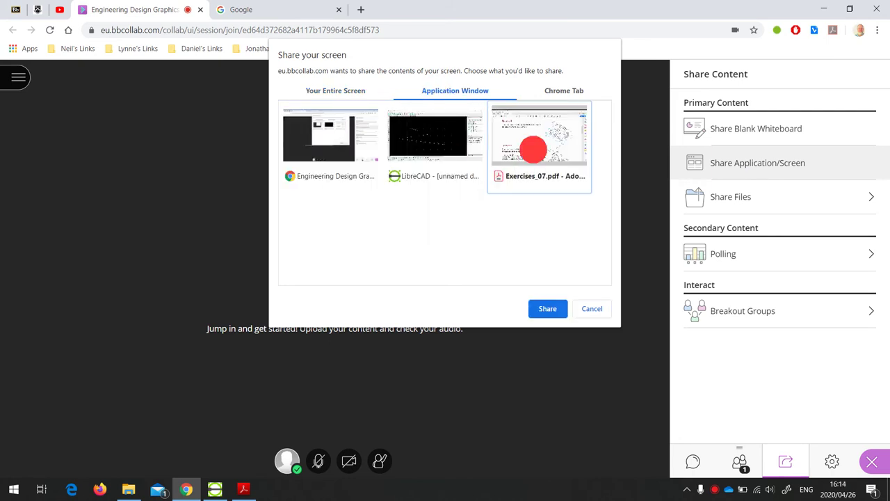
{"action": "left_click", "coordinate": [549, 310]}
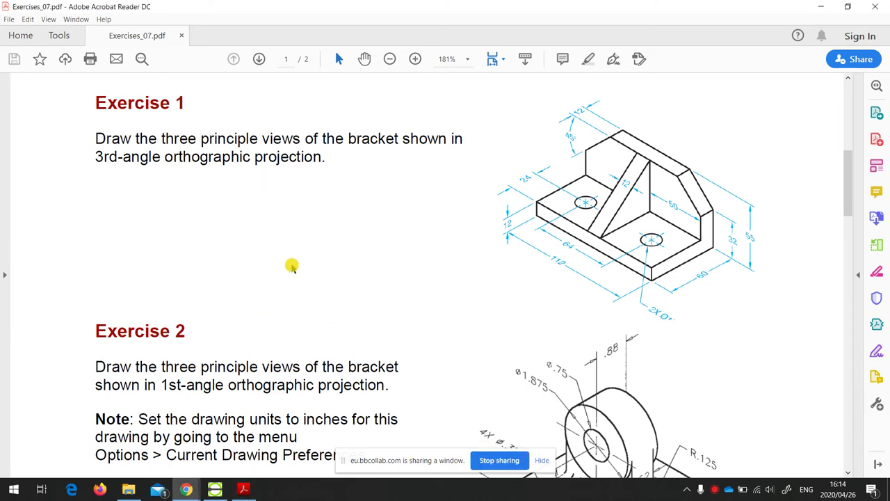
{"action": "left_click", "coordinate": [188, 489]}
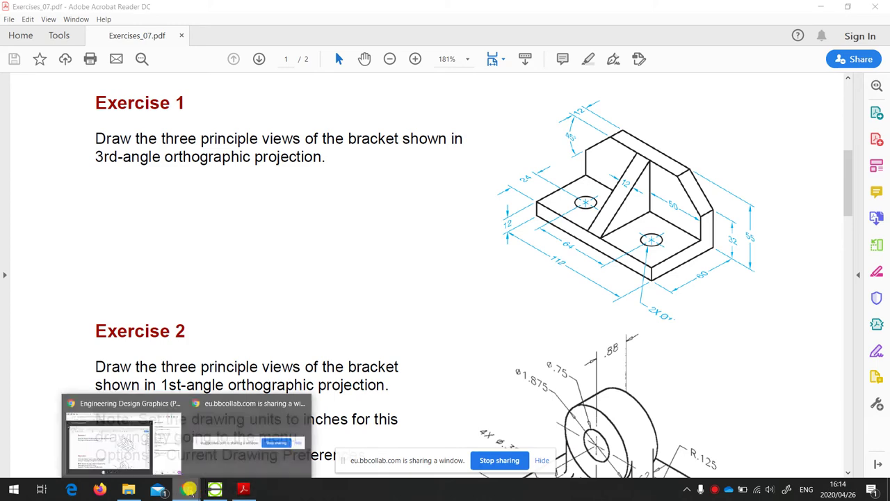
{"action": "left_click", "coordinate": [98, 445]}
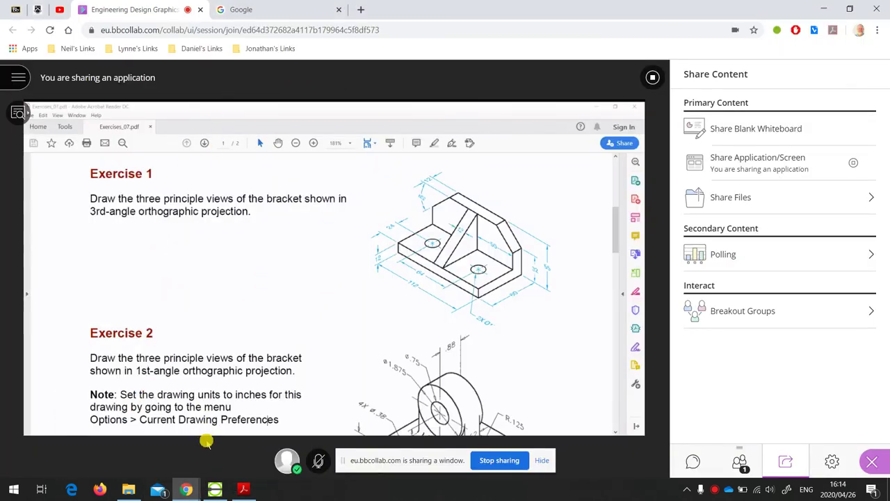
Step: Stop sharing the Exercises_07.pdf window from the Chrome sharing bar
{"action": "left_click", "coordinate": [501, 463]}
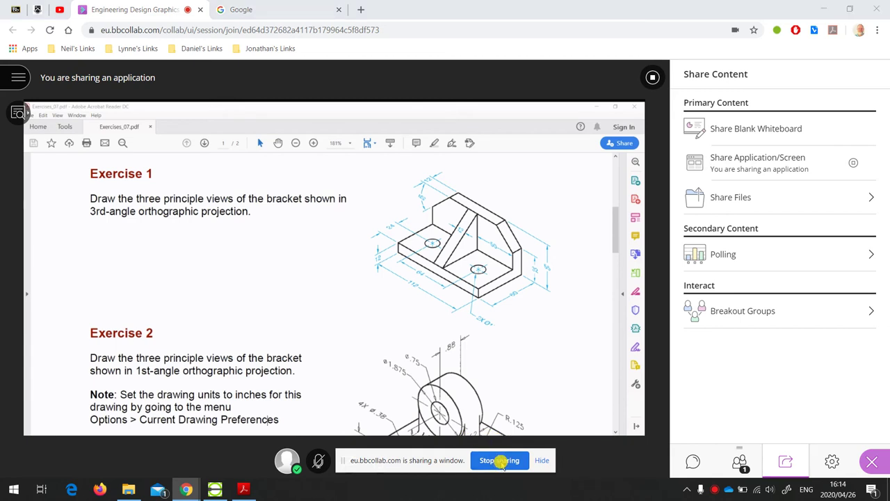
{"action": "left_click", "coordinate": [501, 461]}
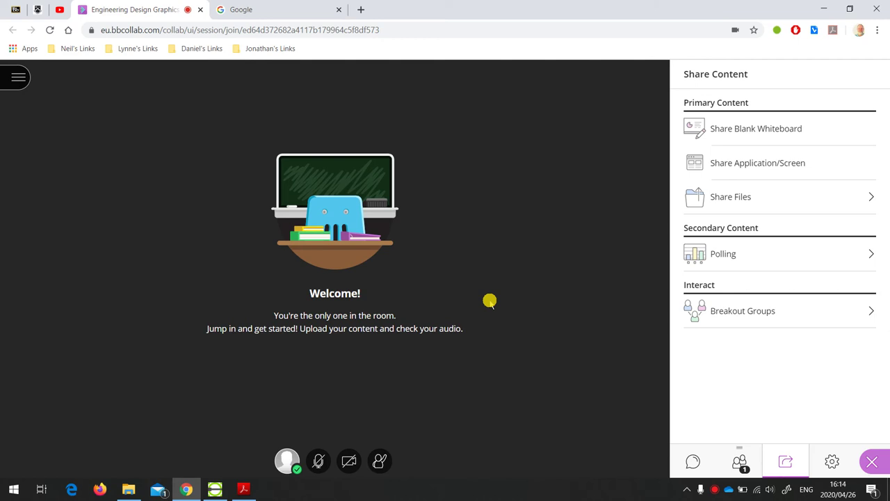
Step: Share the whole screen from the Your Entire Screen tab of the sharing picker
{"action": "left_click", "coordinate": [770, 172]}
{"action": "left_click", "coordinate": [465, 96]}
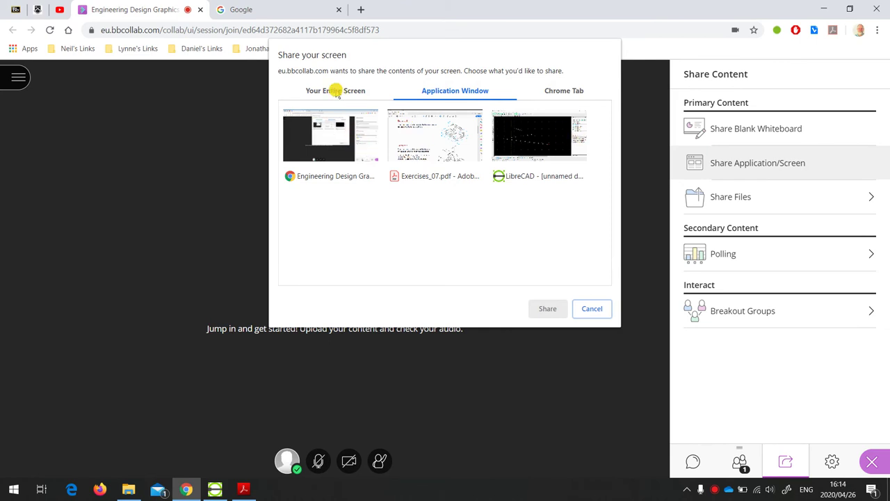
{"action": "left_click", "coordinate": [338, 93]}
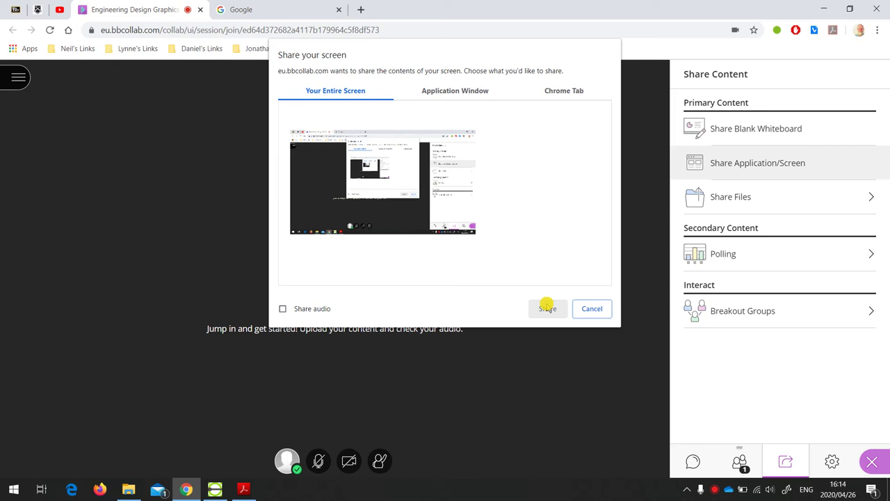
{"action": "left_click", "coordinate": [376, 197]}
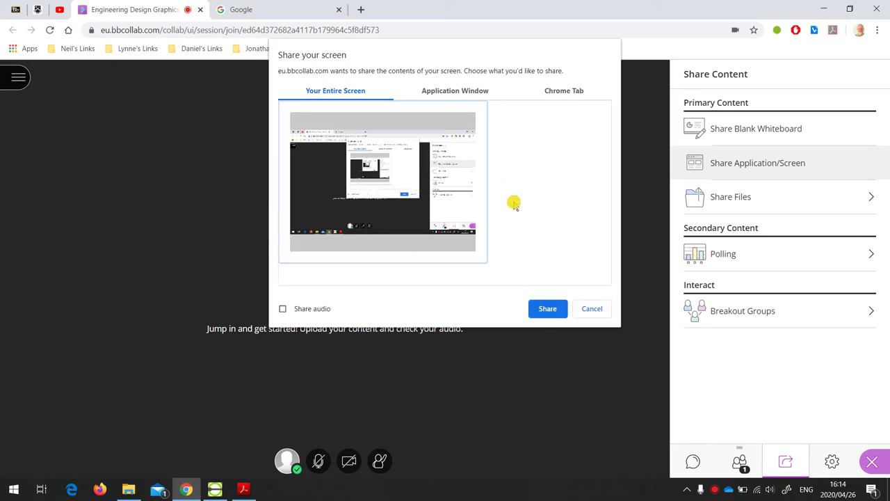
{"action": "left_click", "coordinate": [547, 312]}
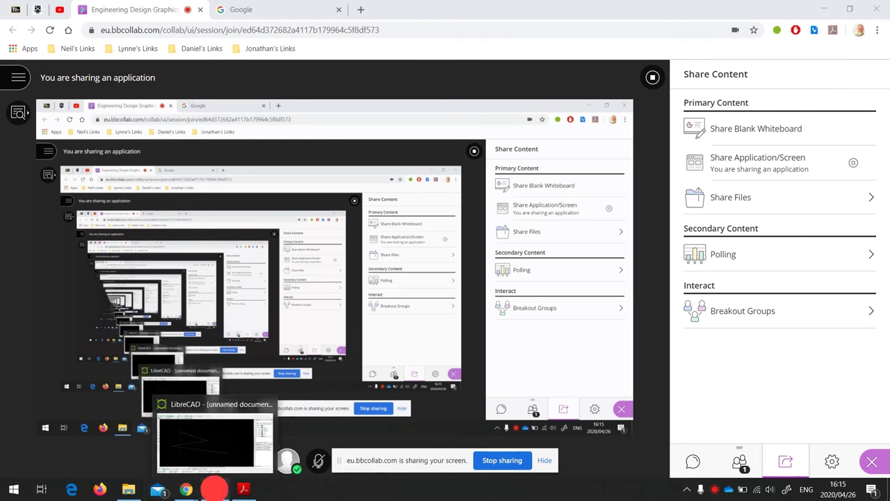
Step: In LibreCAD, draw a three-point zigzag line across the earlier one and exit the Line tool
{"action": "left_click", "coordinate": [214, 490]}
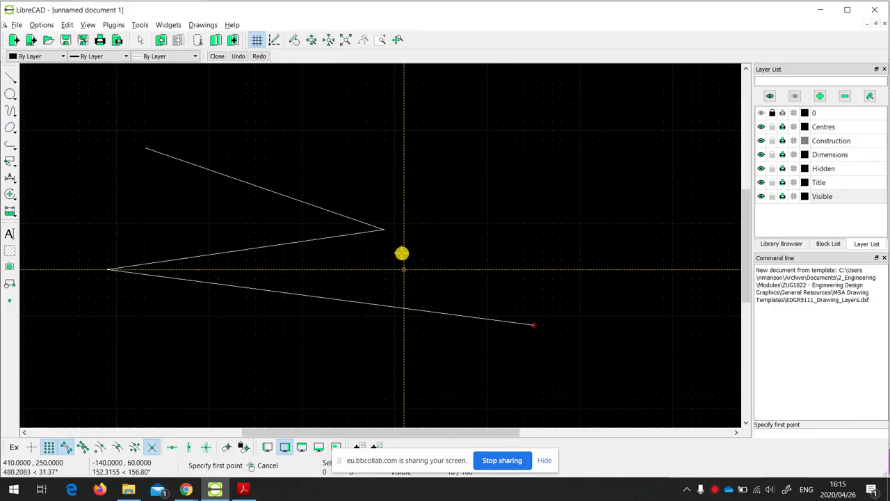
{"action": "left_click", "coordinate": [440, 159]}
{"action": "left_click", "coordinate": [228, 214]}
{"action": "left_click", "coordinate": [415, 279]}
{"action": "right_click", "coordinate": [415, 279]}
{"action": "right_click", "coordinate": [503, 202]}
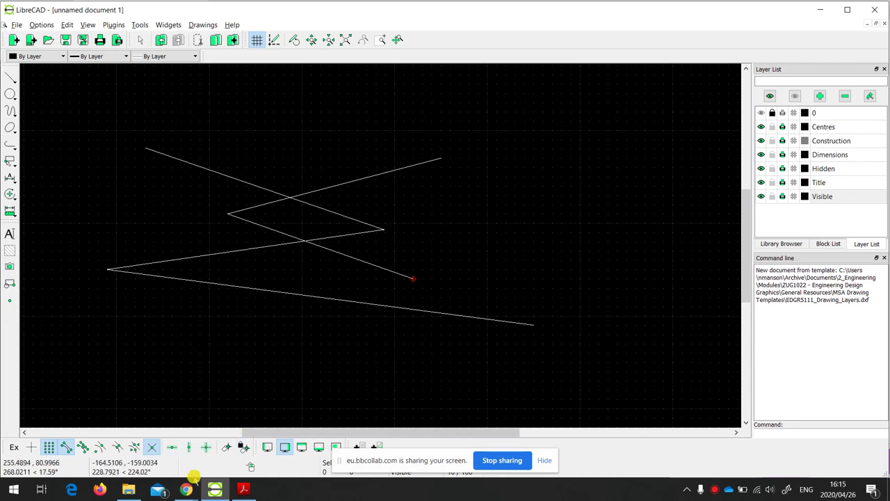
Step: Switch back to the Collaborate session window in Chrome
{"action": "left_click", "coordinate": [186, 489]}
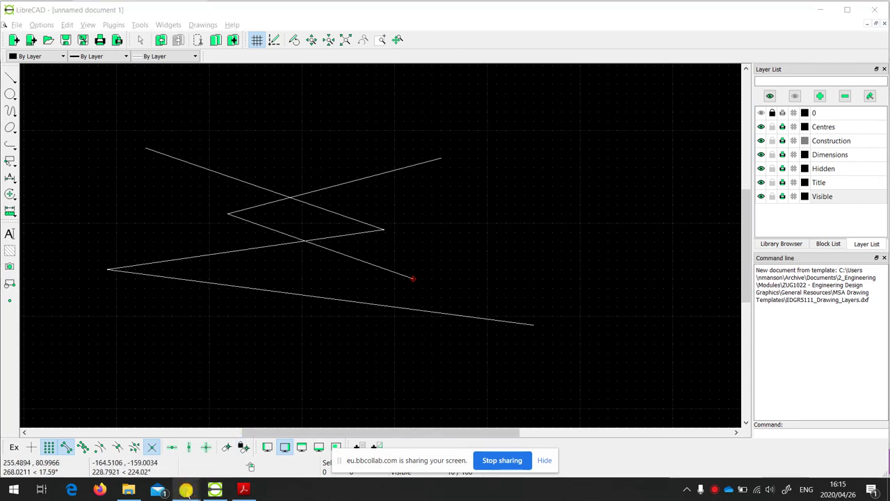
{"action": "mouse_move", "coordinate": [187, 489]}
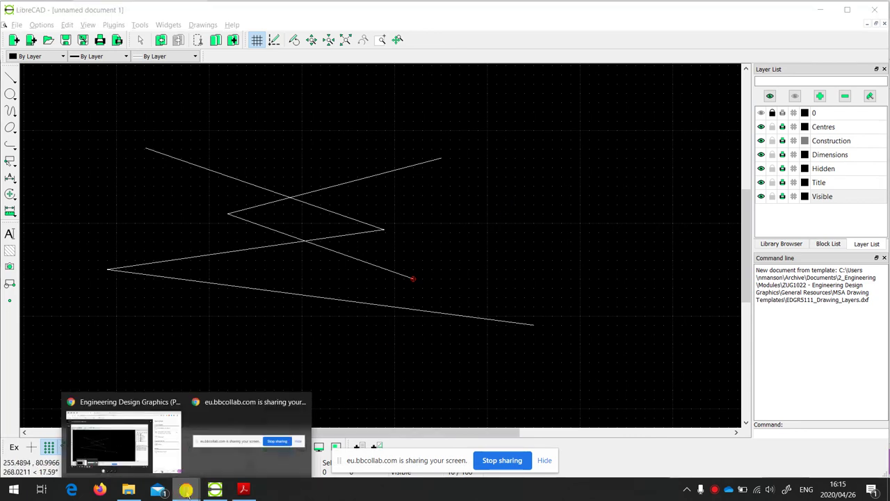
{"action": "left_click", "coordinate": [119, 435]}
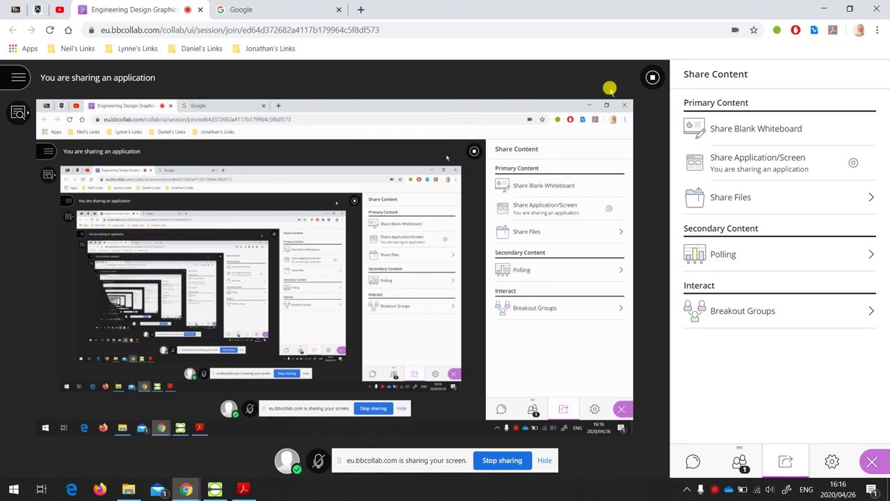
{"action": "left_click", "coordinate": [652, 78]}
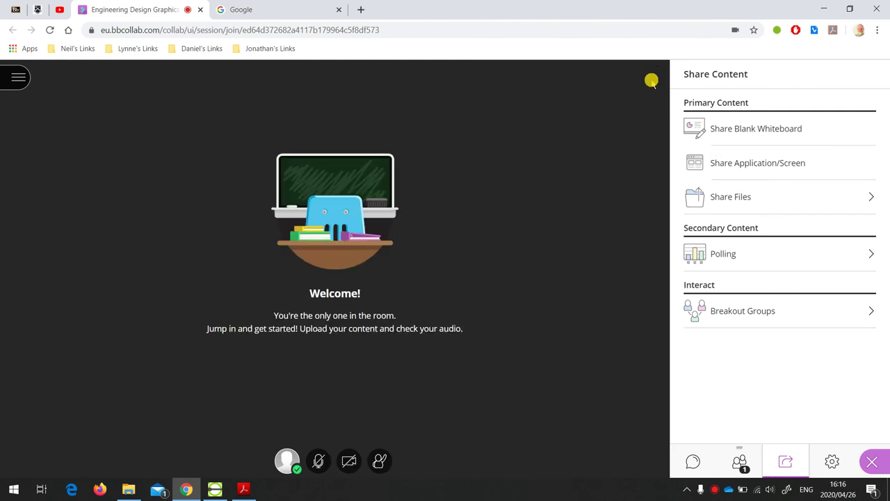